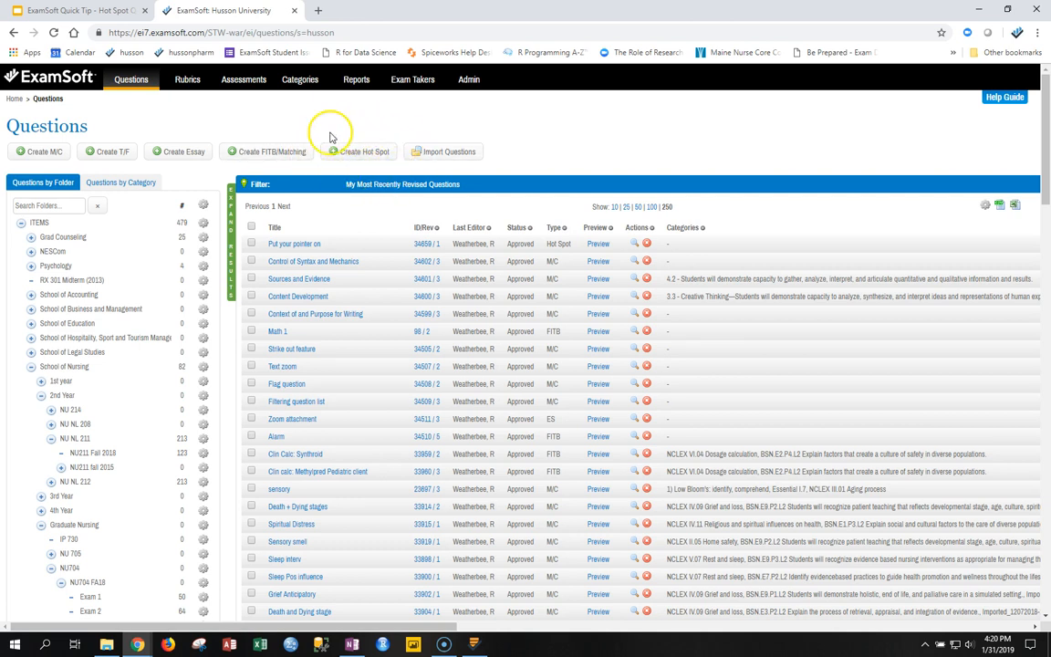
Start a new Hot Spot question and assign it to the Portal Tests folder under Training.
click(361, 151)
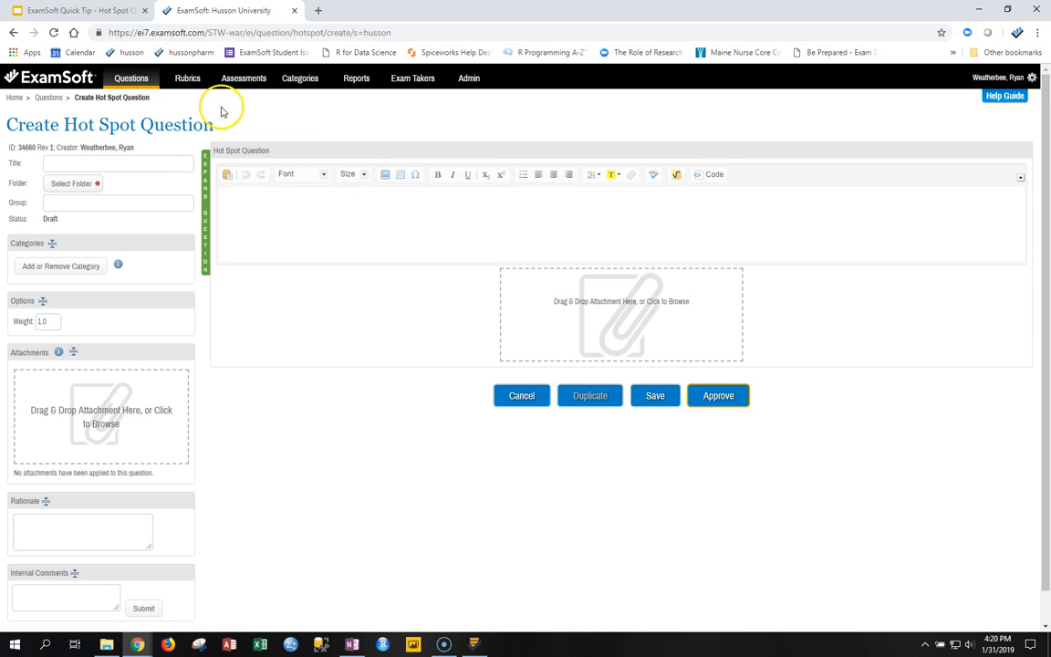
click(69, 184)
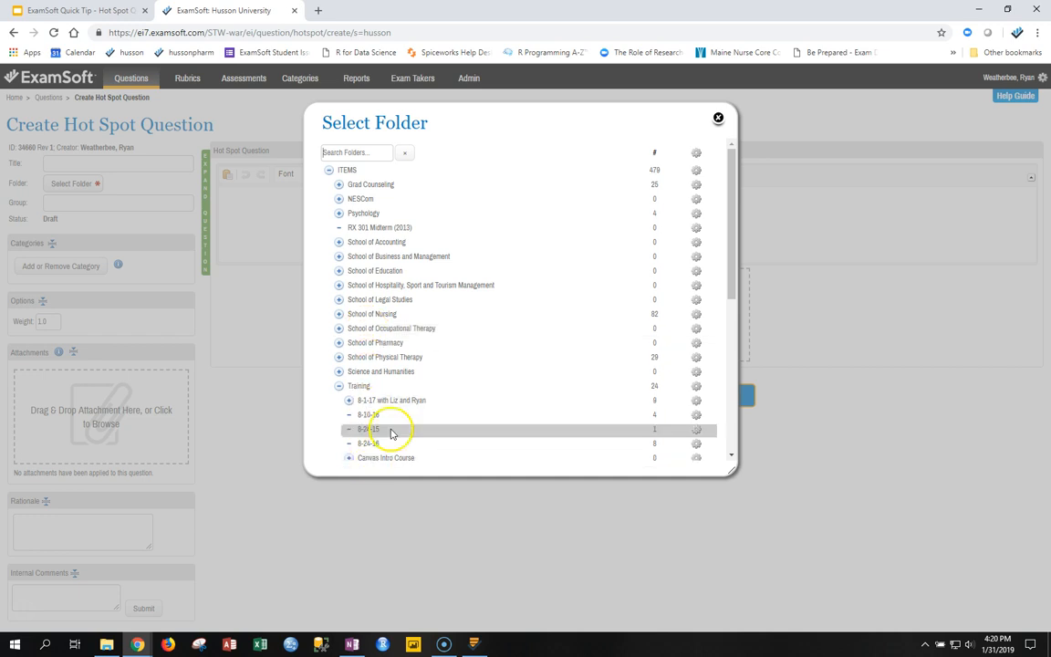
drag(730, 265, 732, 473)
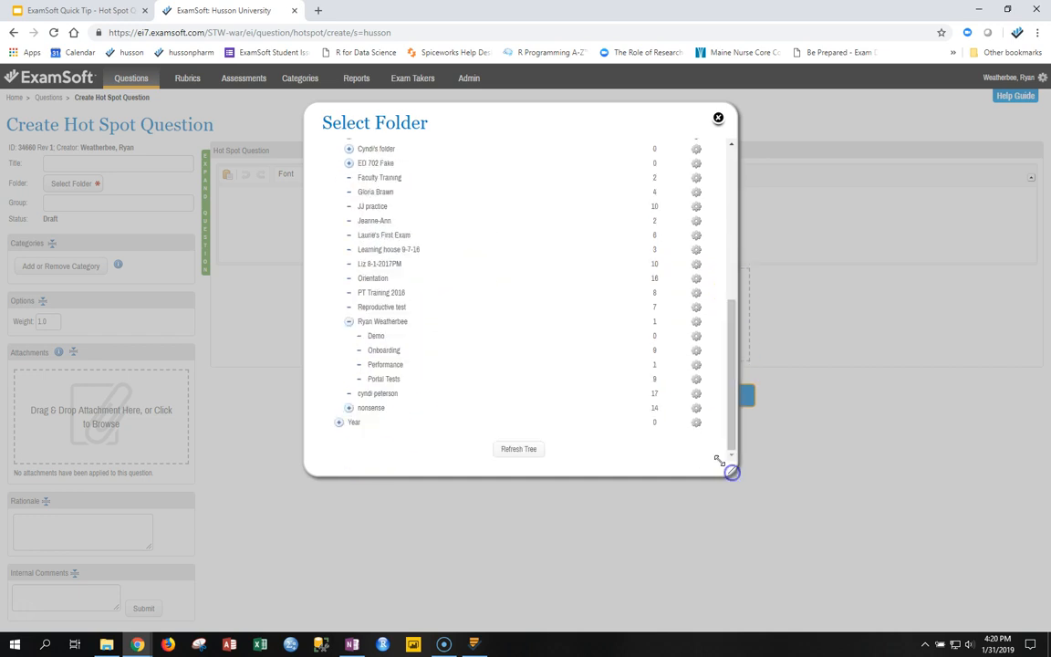
click(389, 379)
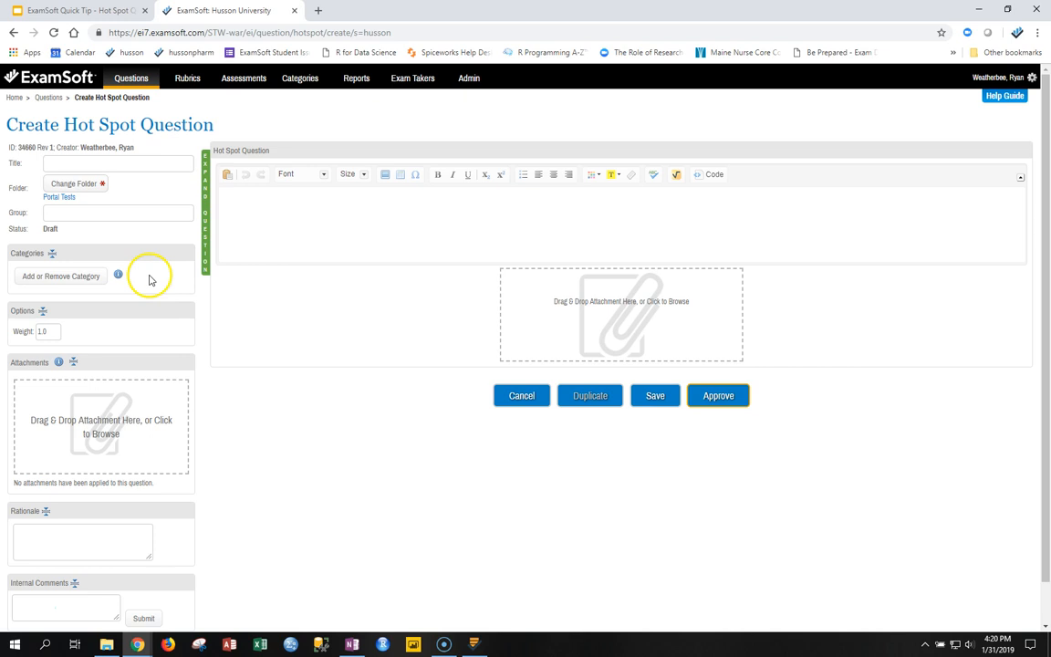
Title the question "Solar system" and place the cursor in the empty question text area.
click(111, 163)
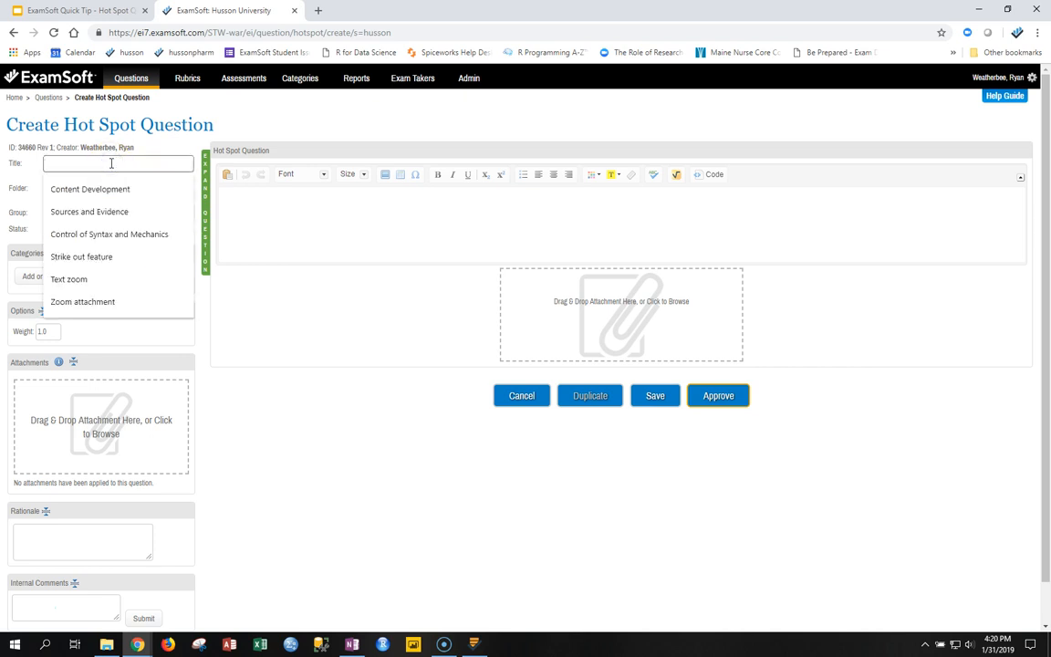
text(Hot)
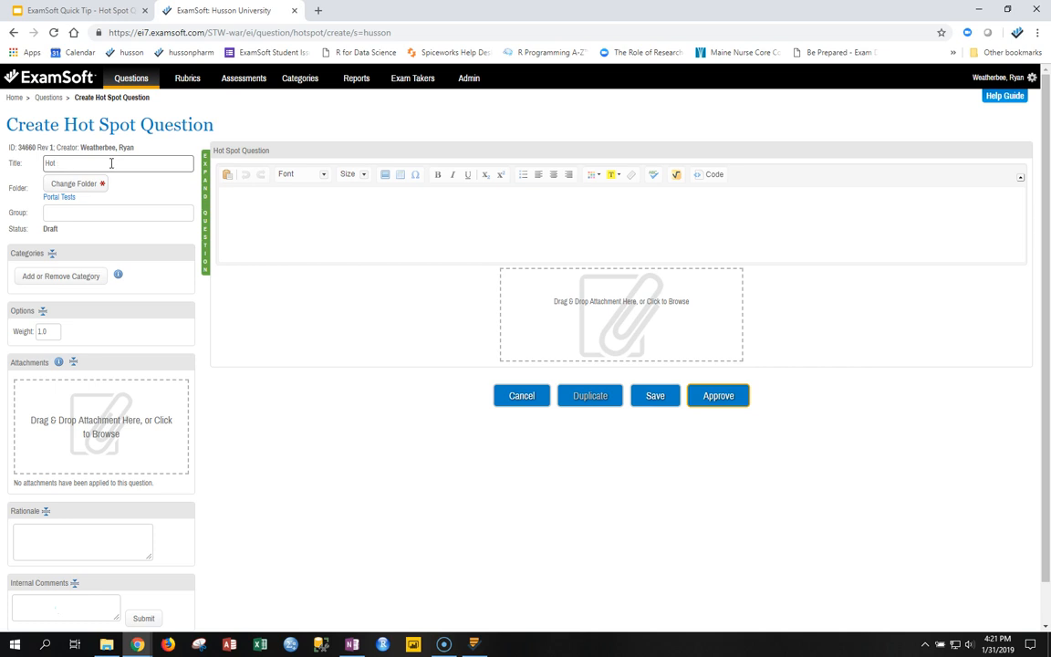
text(Solar system)
click(226, 192)
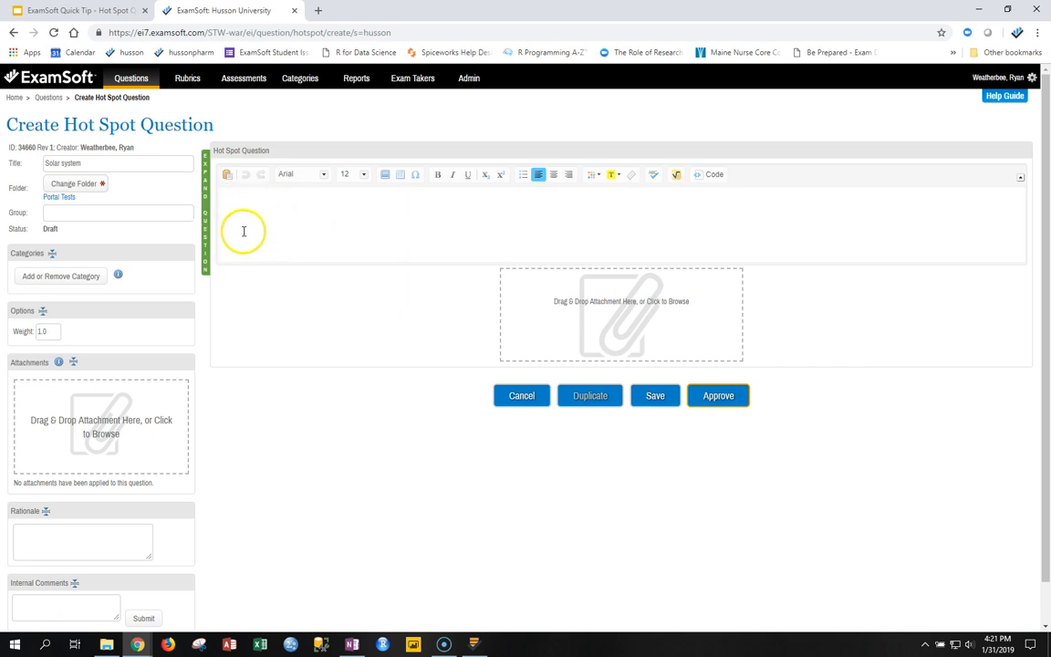
click(71, 11)
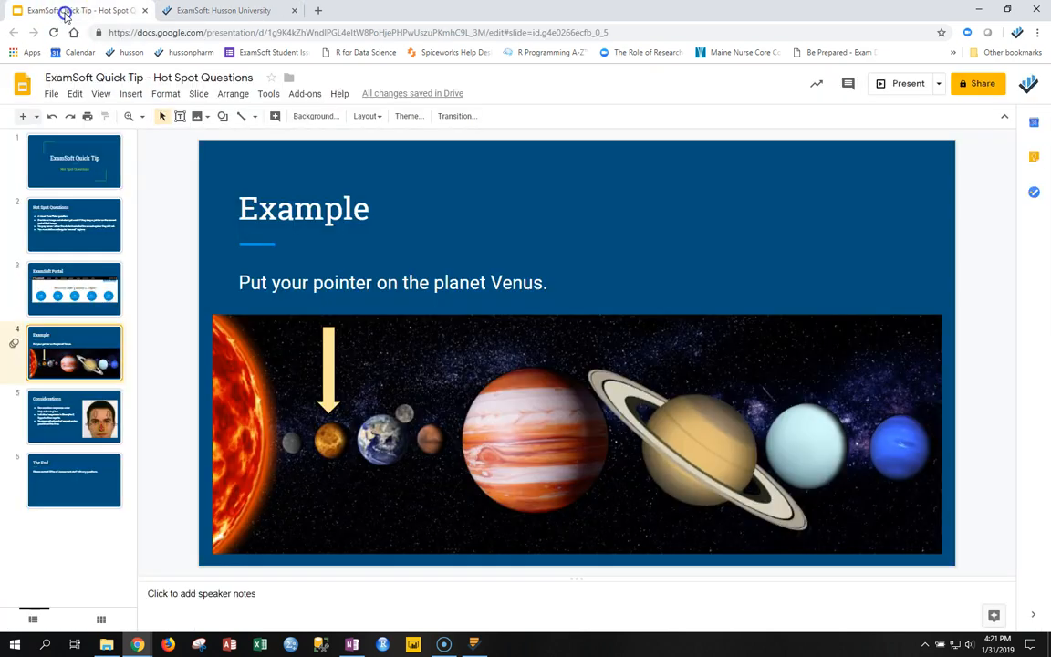
click(549, 284)
drag(548, 284, 243, 300)
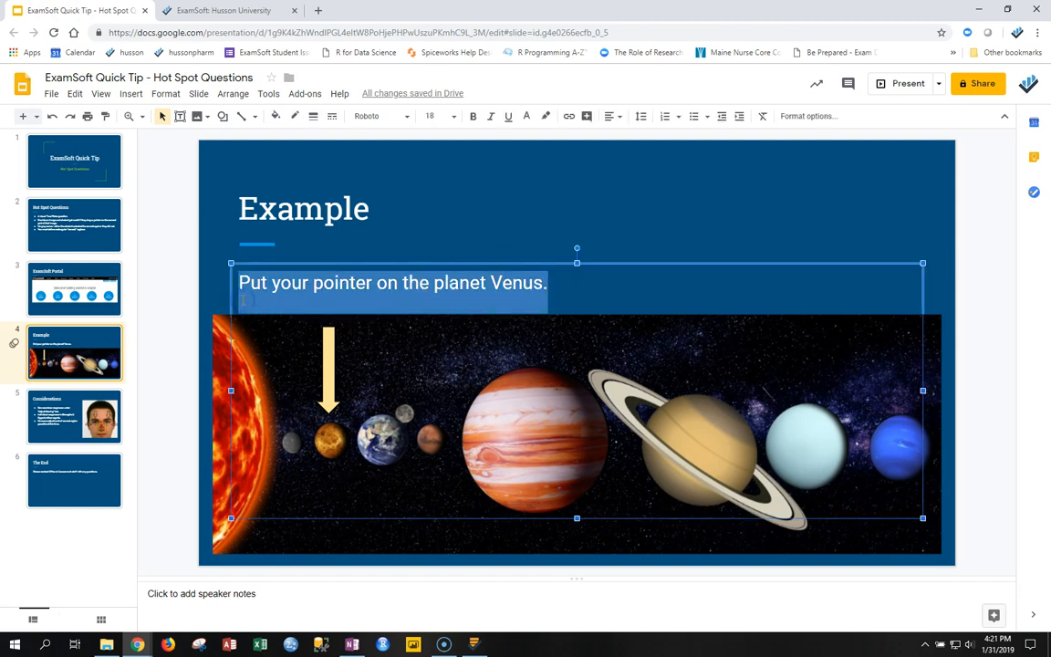
click(210, 11)
right_click(267, 201)
click(288, 210)
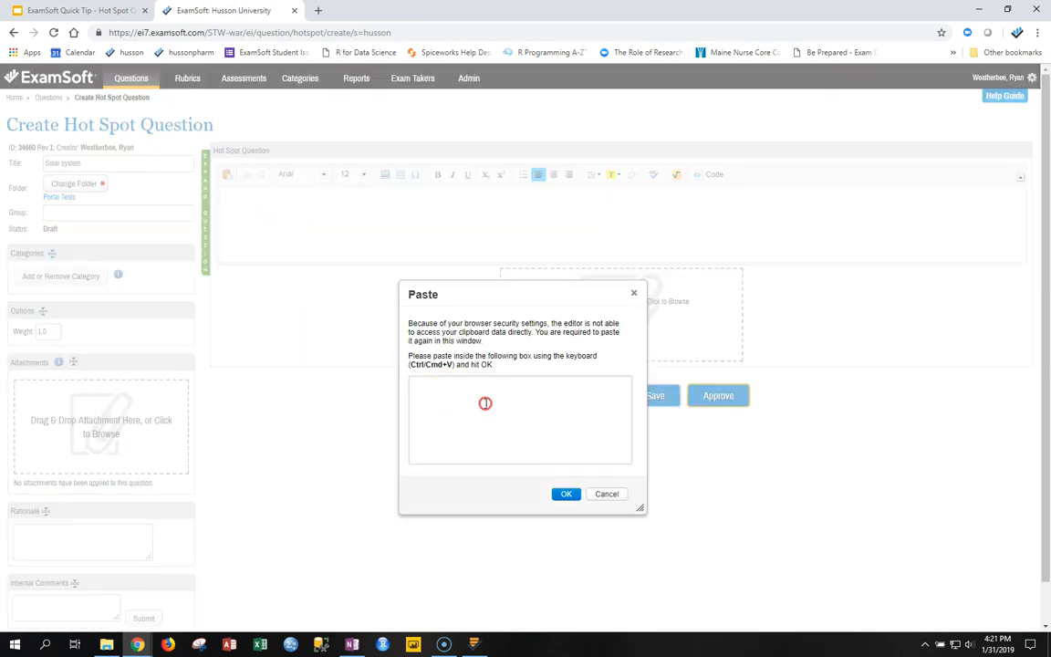
right_click(485, 404)
click(536, 503)
right_click(461, 402)
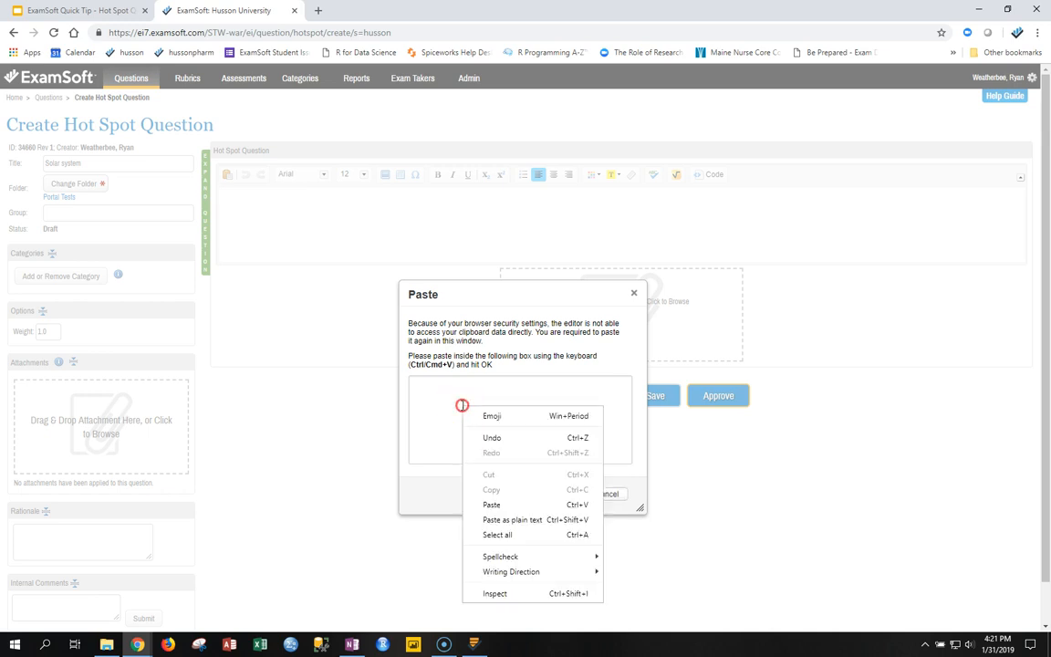
click(504, 518)
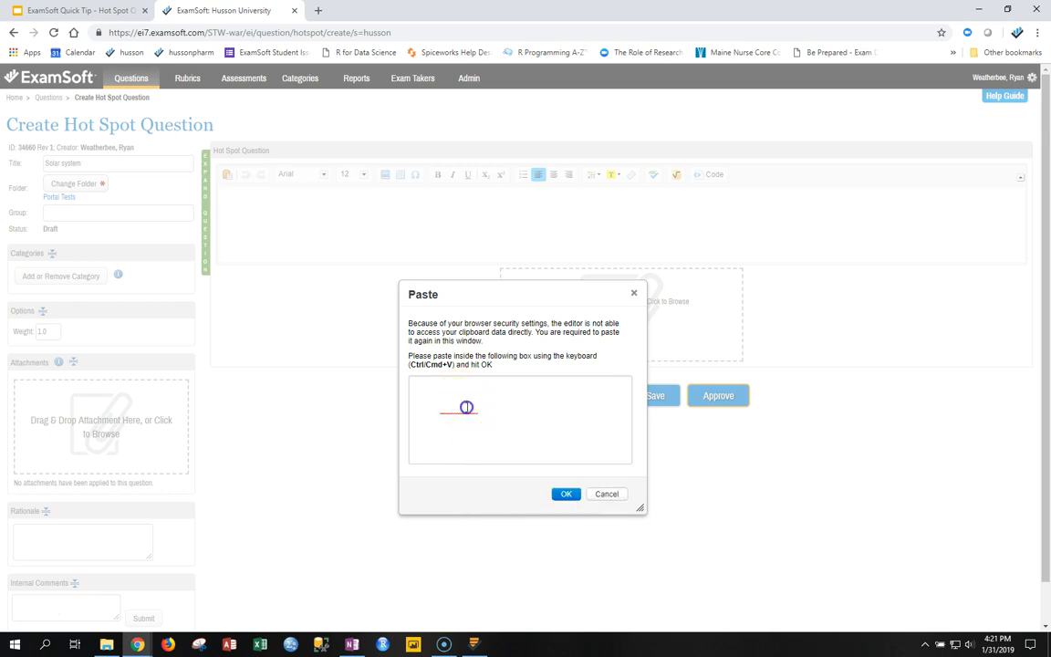
click(606, 494)
Enter the question text "Put your pointer on the planet venus." and attach the image solar_system.PNG from the Desktop.
click(317, 209)
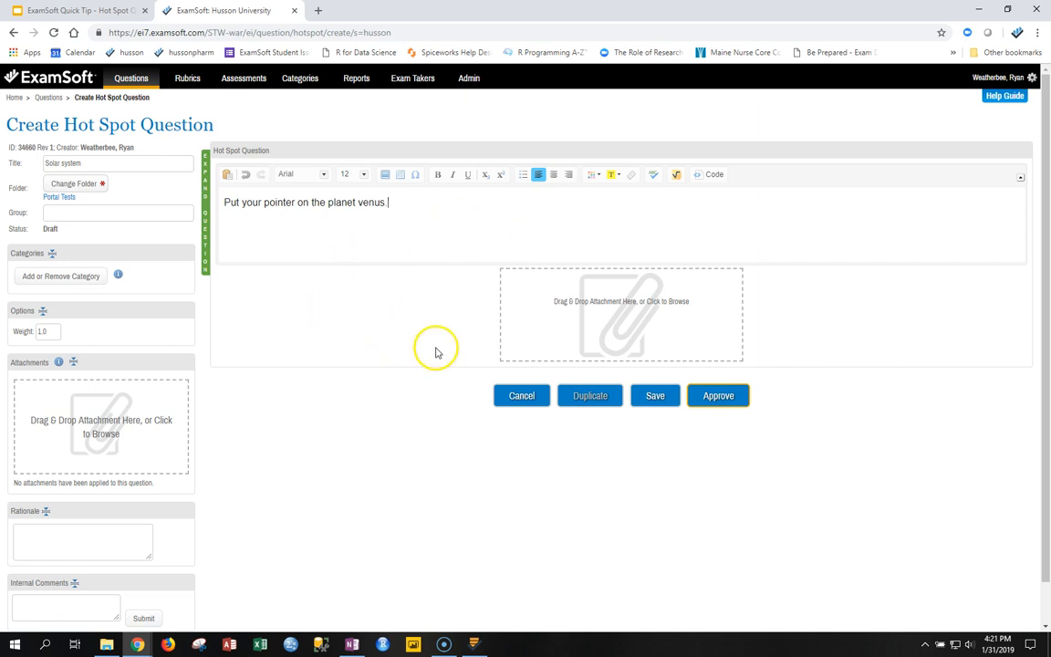
click(625, 304)
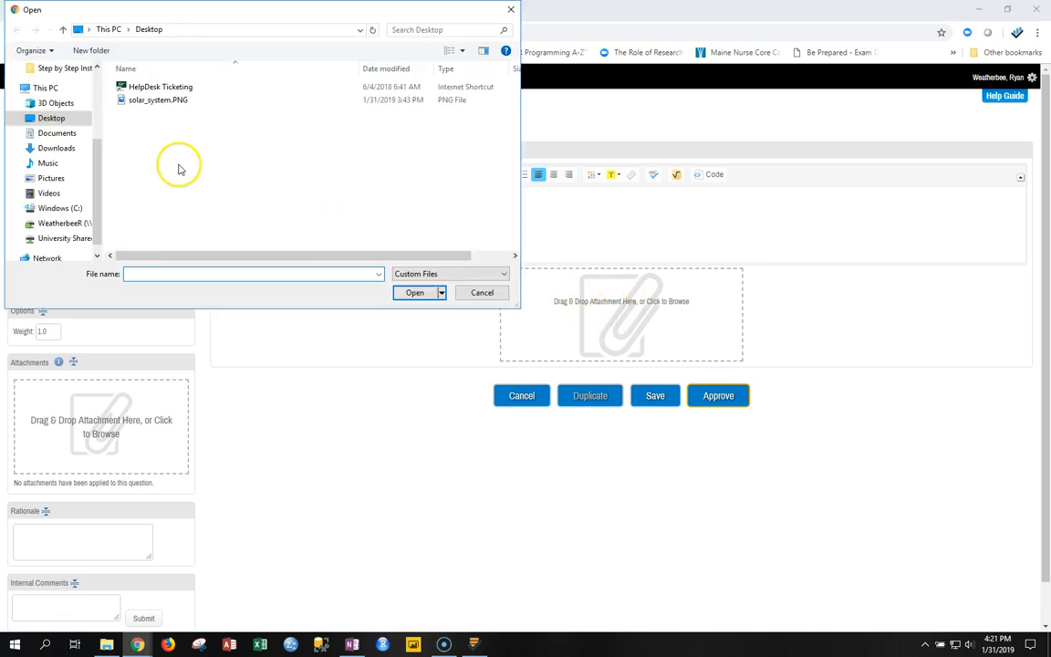
click(155, 100)
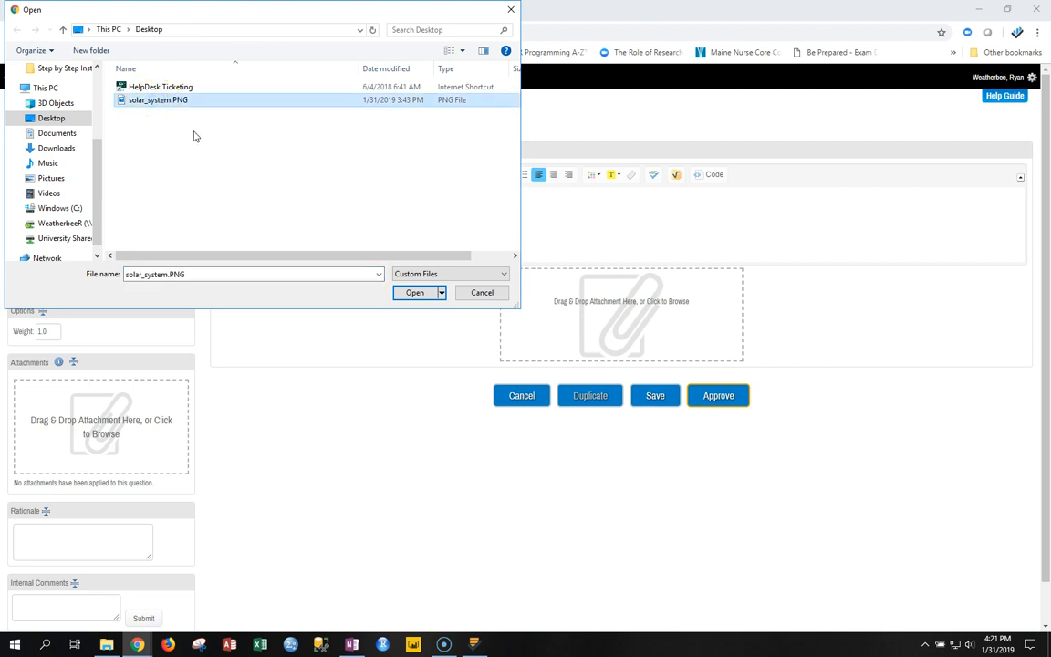
click(415, 293)
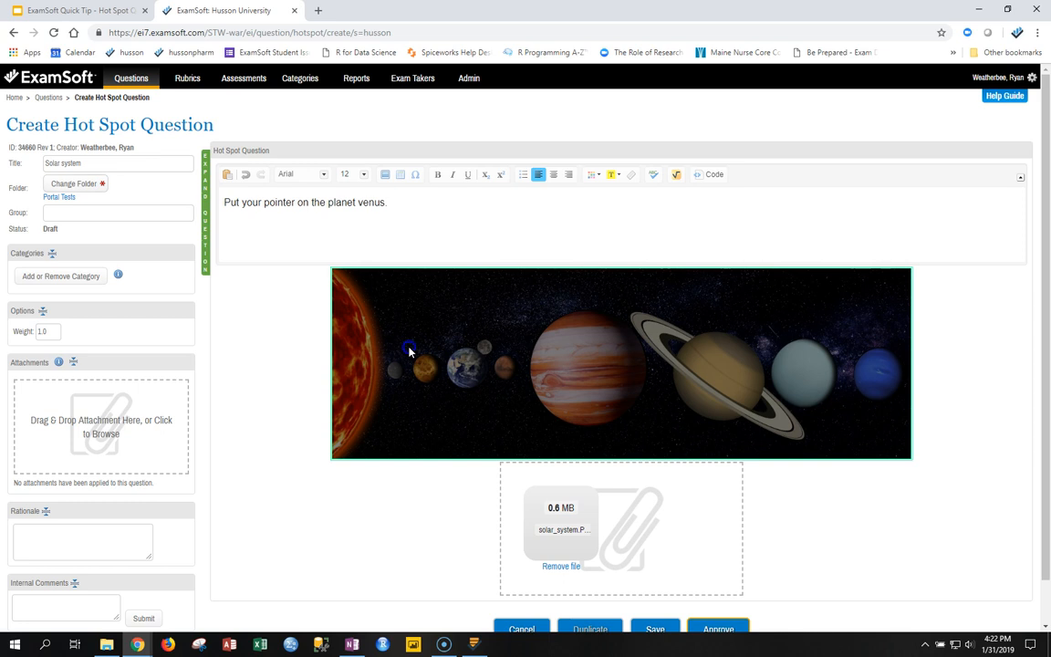
Mark a small rectangular correct-answer region tightly around Venus on the image and approve the question.
drag(411, 349, 432, 379)
mouse_move(423, 368)
mouse_down()
mouse_move(456, 356)
mouse_move(516, 368)
mouse_move(426, 369)
mouse_up()
click(466, 369)
drag(428, 373, 426, 369)
click(424, 357)
scroll(435, 515, down, 1)
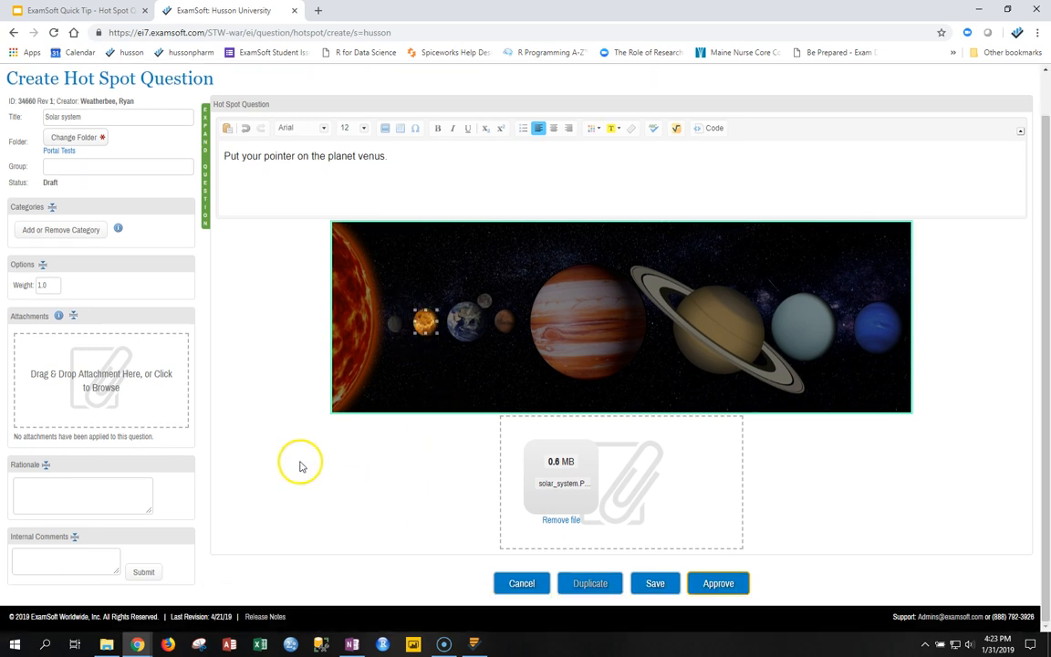
click(719, 585)
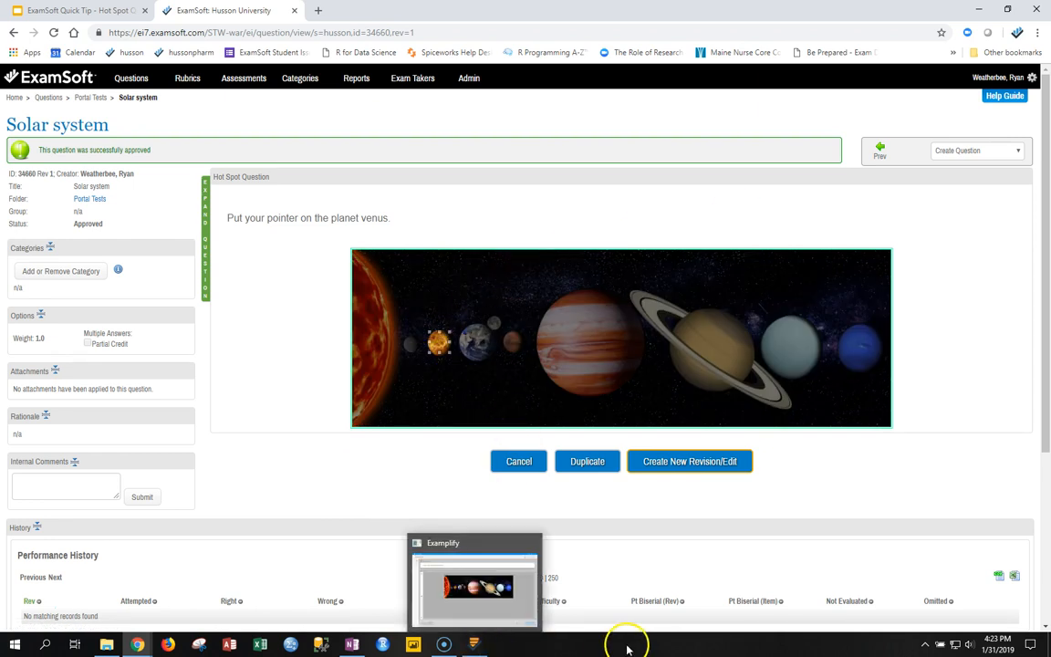
Switch to Examplify, place a trial answer pin on Jupiter and remove it, and pin Venus as the answer.
click(476, 645)
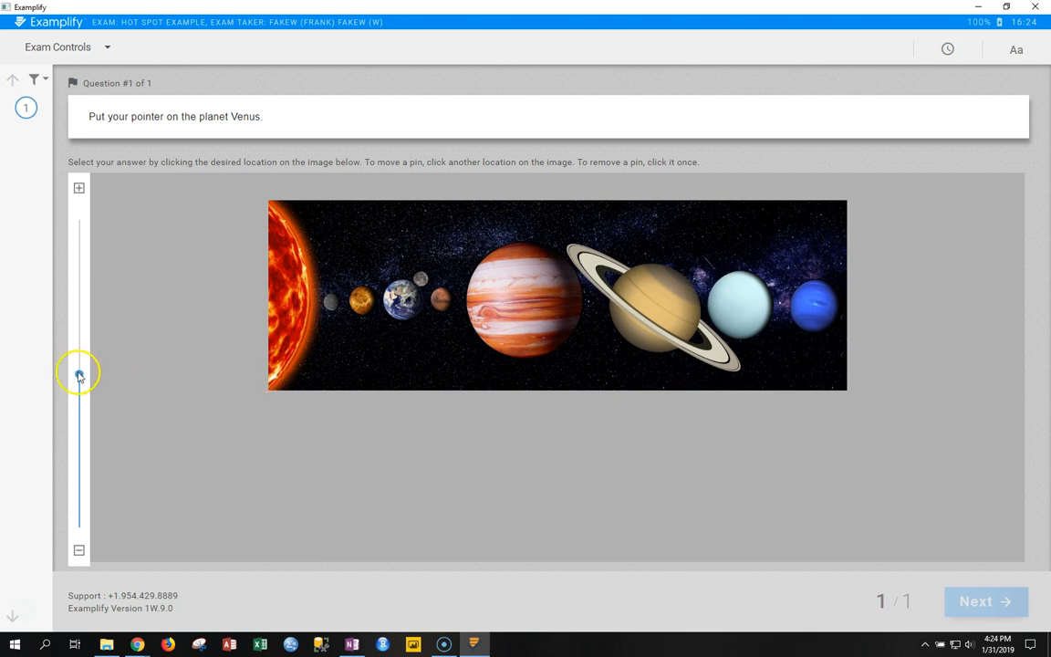
drag(80, 375, 82, 289)
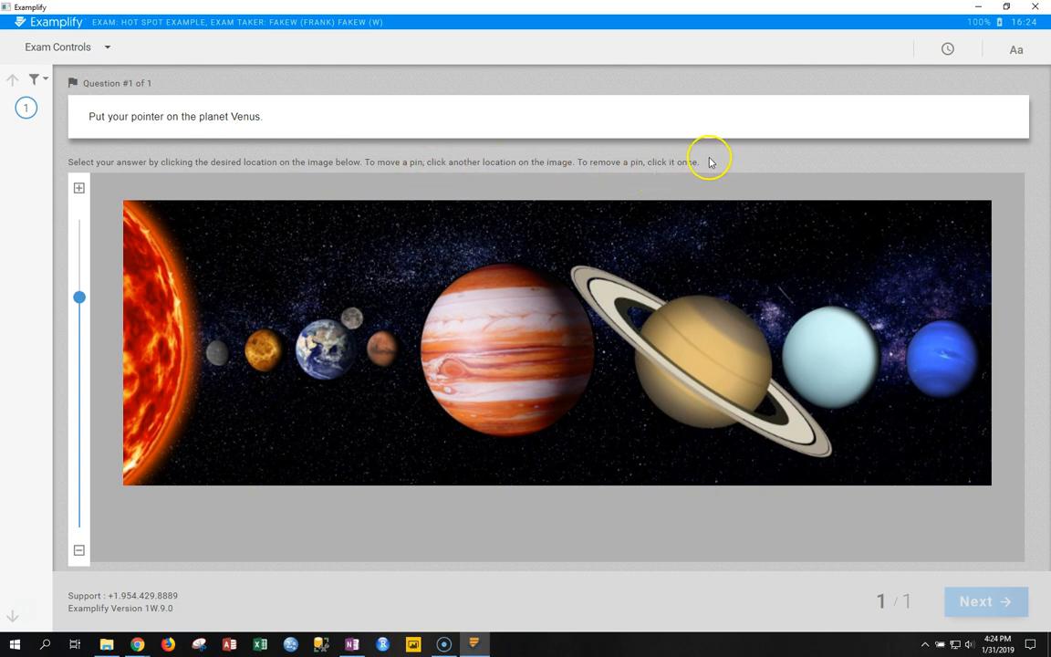
click(506, 337)
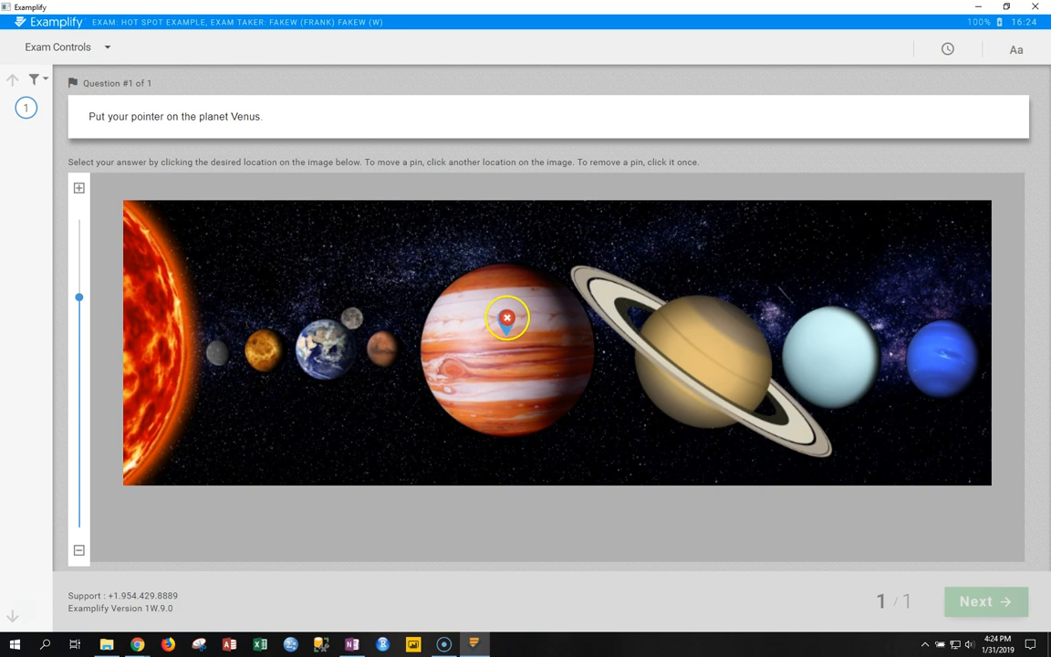
click(508, 321)
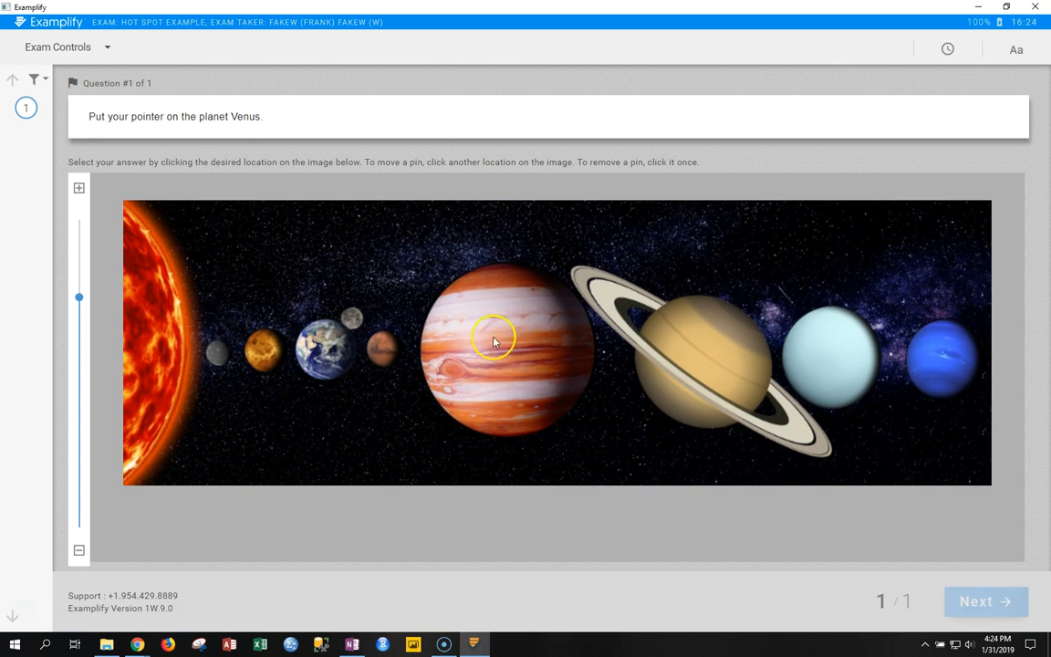
click(263, 351)
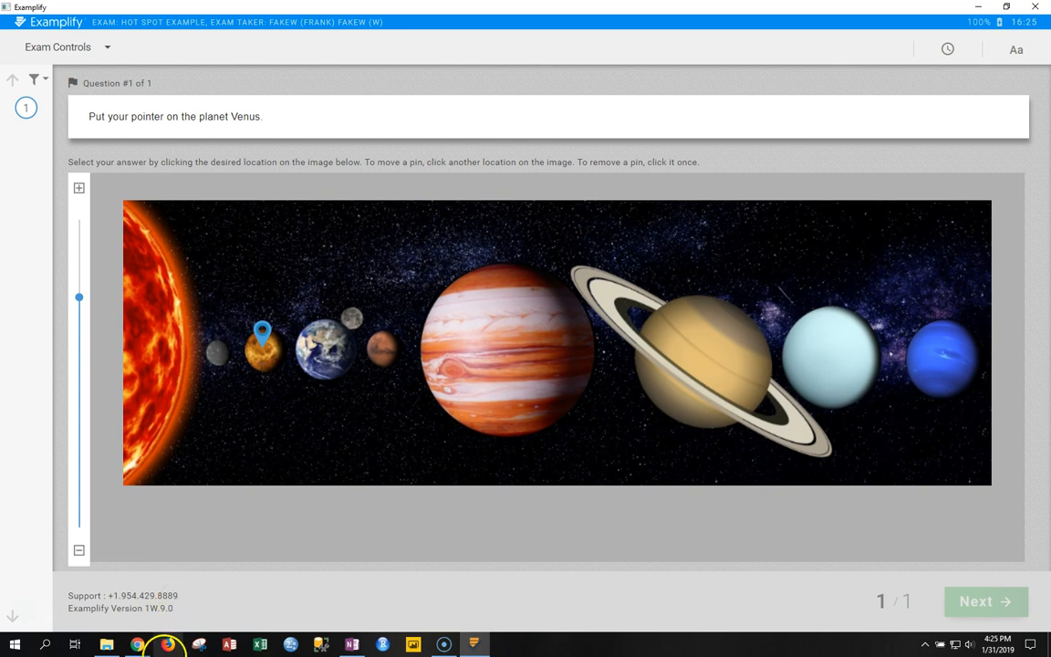
Switch back to the Hot Spot Questions presentation in Chrome and present it full screen from the Example slide to the Considerations slide.
mouse_move(137, 645)
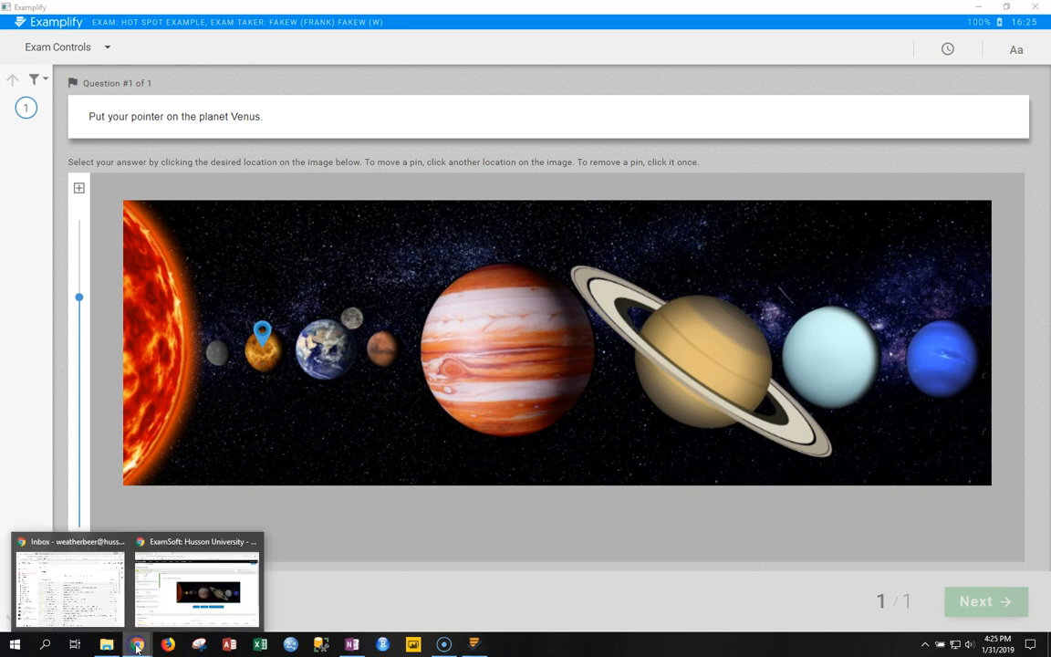
click(170, 612)
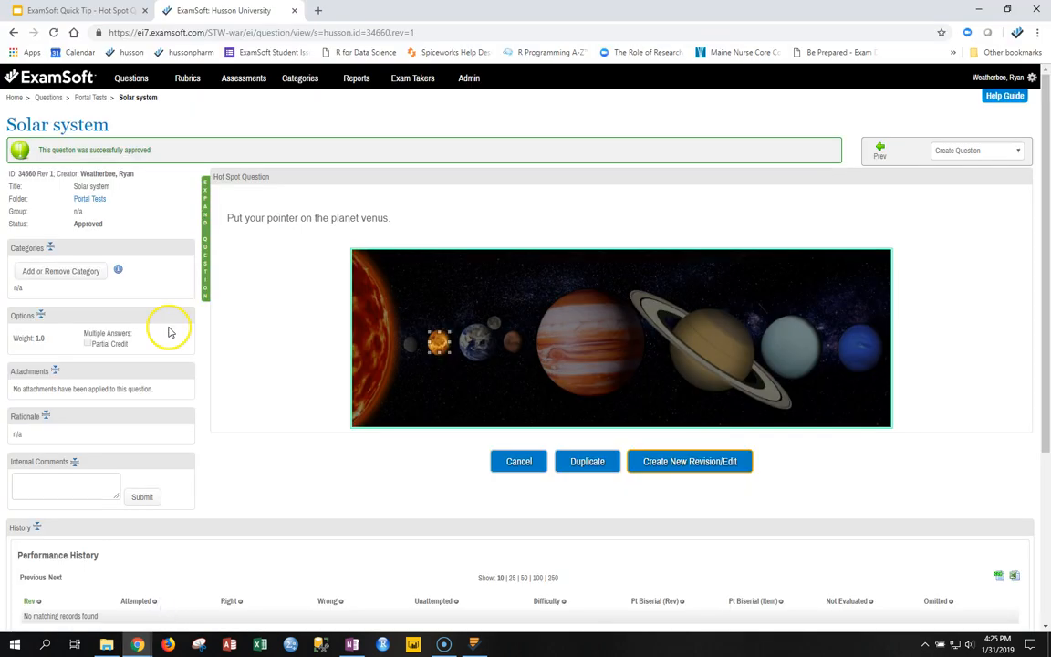
click(126, 11)
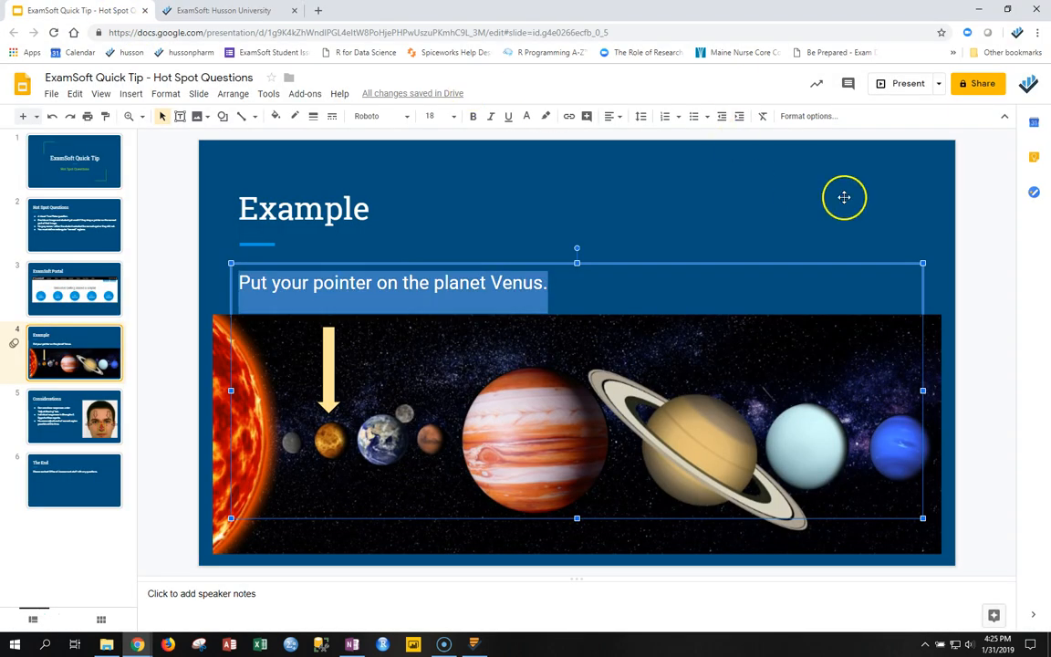
click(903, 85)
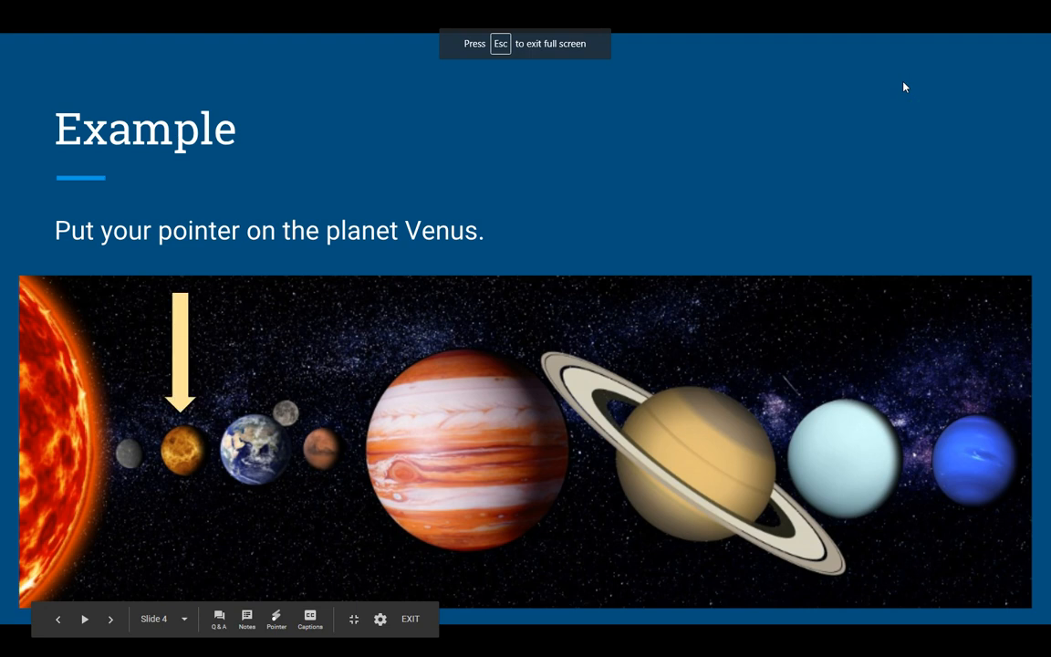
key(Right)
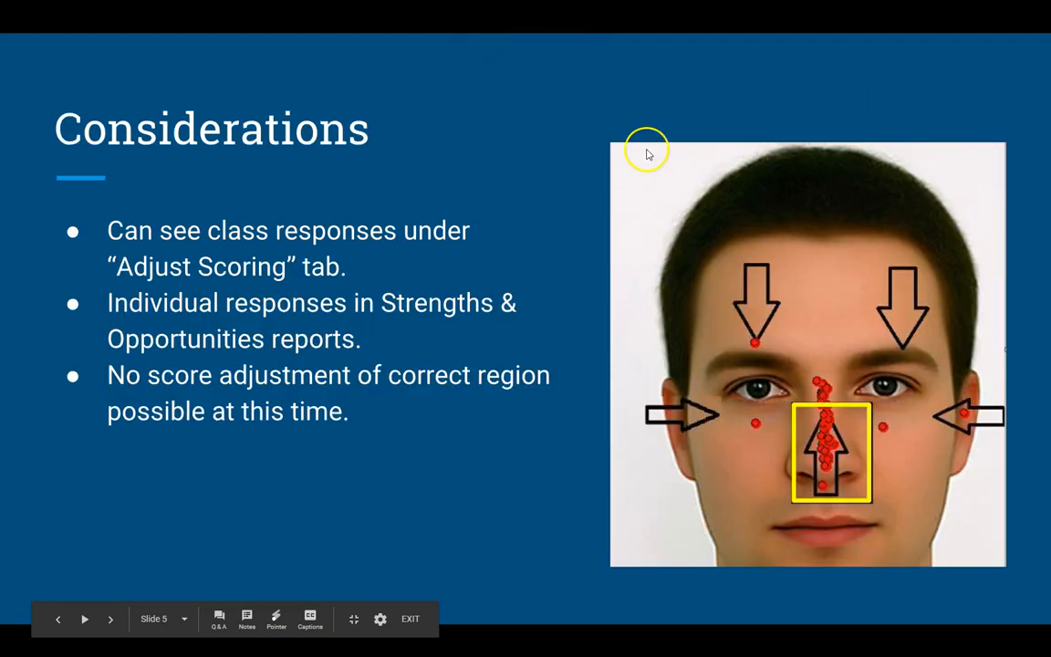